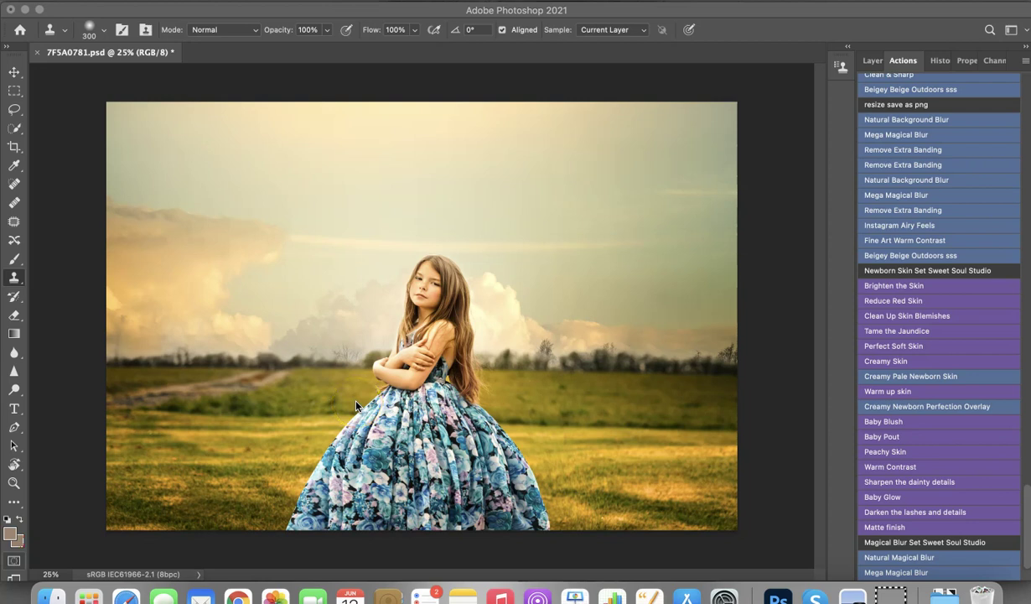
Run the Natural Magical Blur action to softly blur the field and sky behind the girl
left_click(938, 561)
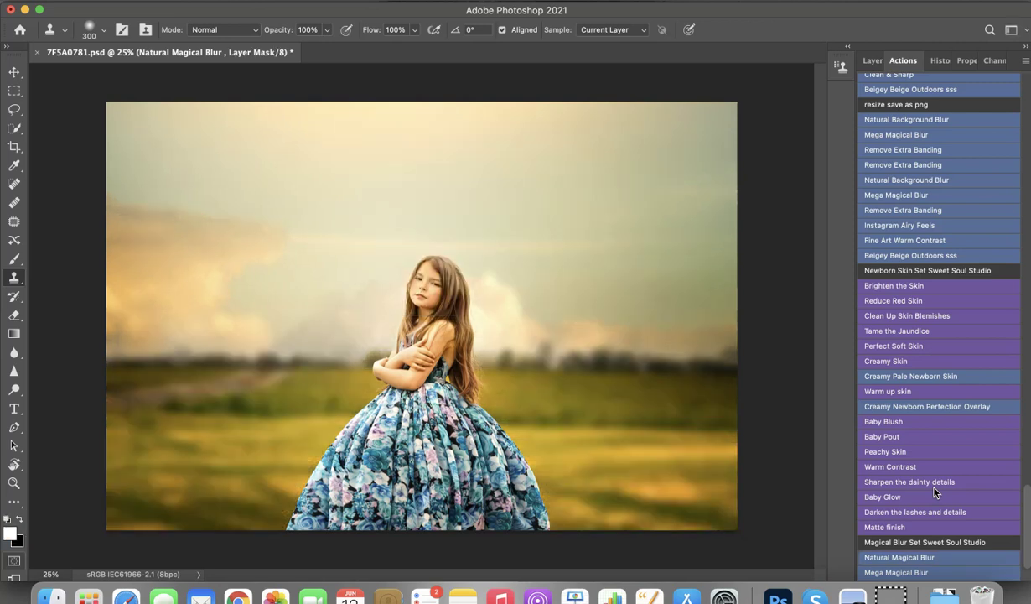
Show the layers and toggle the Natural Magical Blur group on and off to compare
left_click(873, 62)
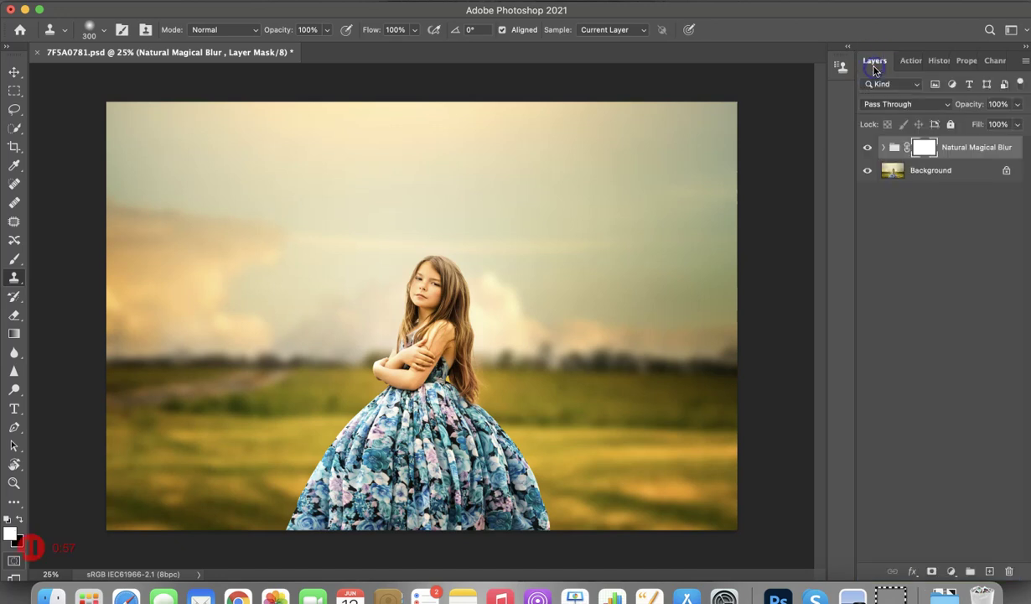
left_click(867, 147)
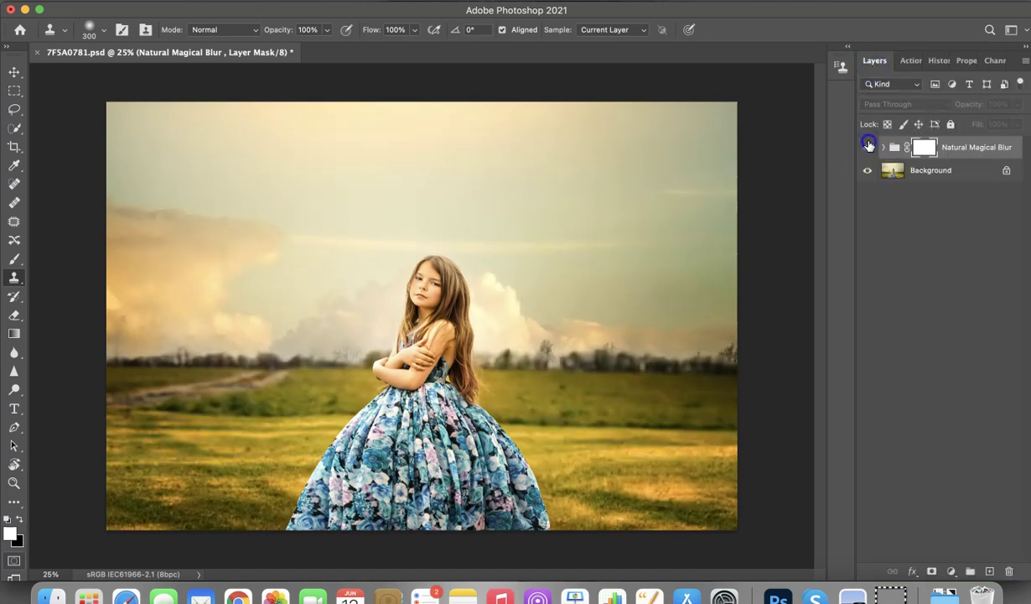
left_click(868, 147)
left_click(867, 147)
left_click(868, 147)
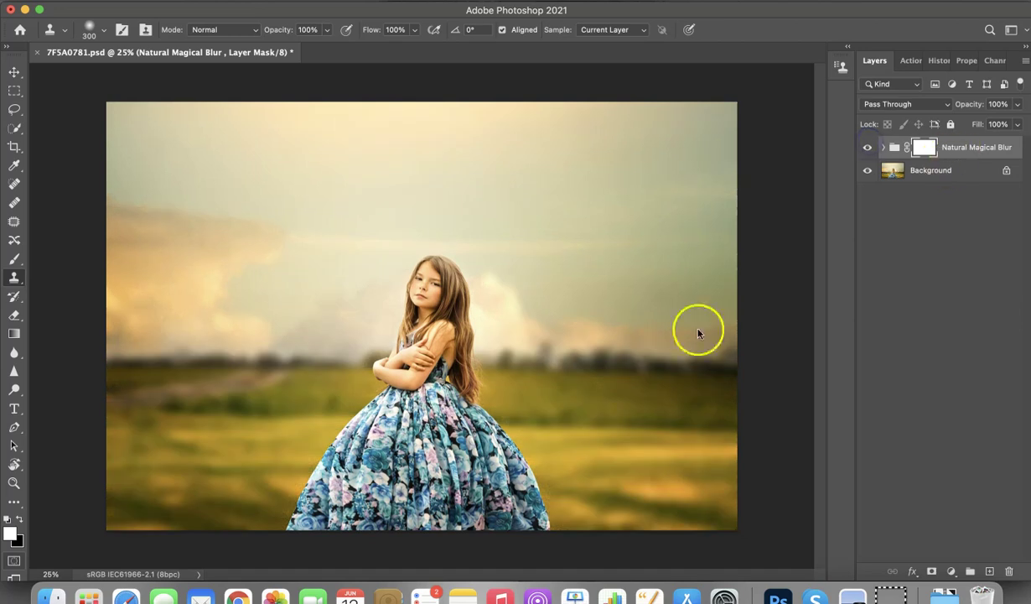
Reset colours to black and white, enlarge the brush to 1300, and dismiss the clone stamp alert
left_click_drag(924, 147, 609, 349)
key("x")
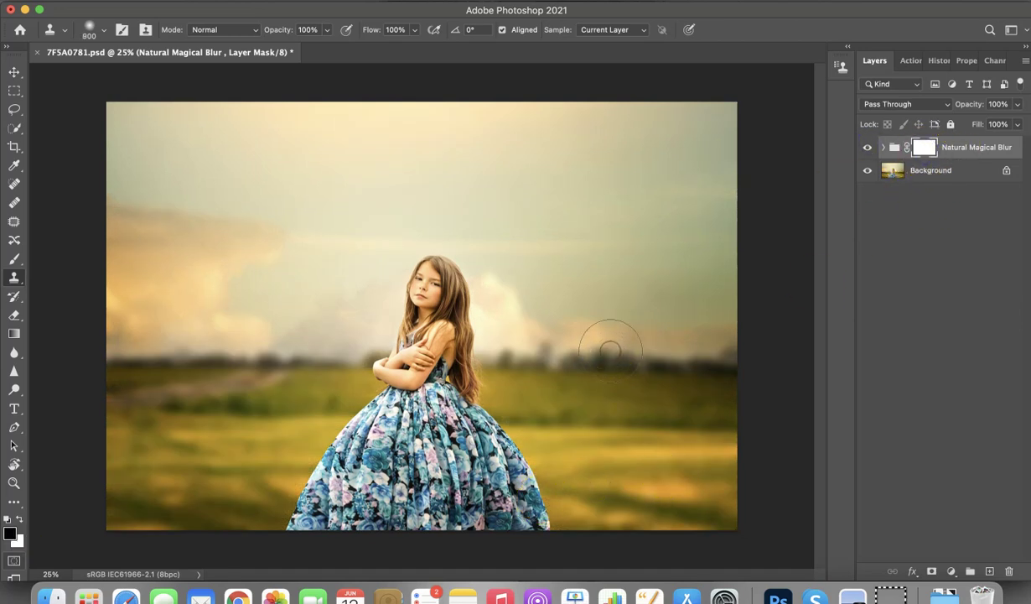
key("bracketright")
key("bracketright")
key("bracketright")
key("bracketright")
key("bracketright")
key("bracketright")
key("bracketright")
key("bracketright")
key("bracketright")
key("bracketright")
key("bracketright")
key("bracketright")
key("bracketright")
left_click(559, 453)
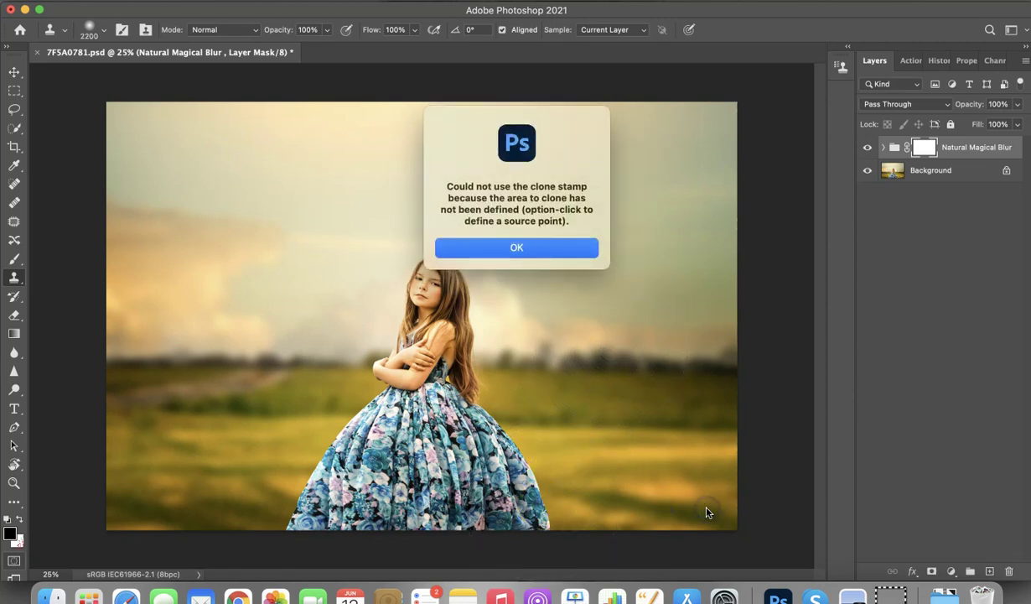
key("Return")
Paint black on the group mask along the bottom grass, then toggle the group to check it
key("b")
left_click(618, 437)
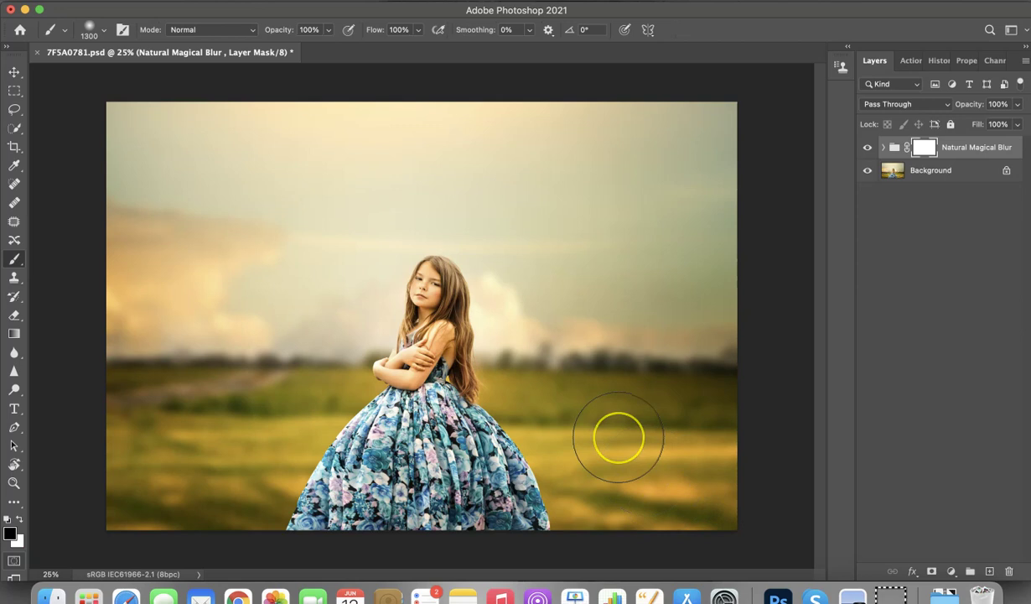
key("bracketright")
key("bracketright")
key("bracketright")
key("bracketright")
key("bracketright")
key("bracketright")
key("bracketright")
key("bracketright")
key("bracketright")
key("bracketright")
key("bracketright")
key("bracketright")
key("bracketright")
mouse_move(732, 497)
left_mouse_down()
mouse_move(412, 534)
mouse_move(339, 512)
mouse_move(120, 516)
left_mouse_up()
left_click(244, 521)
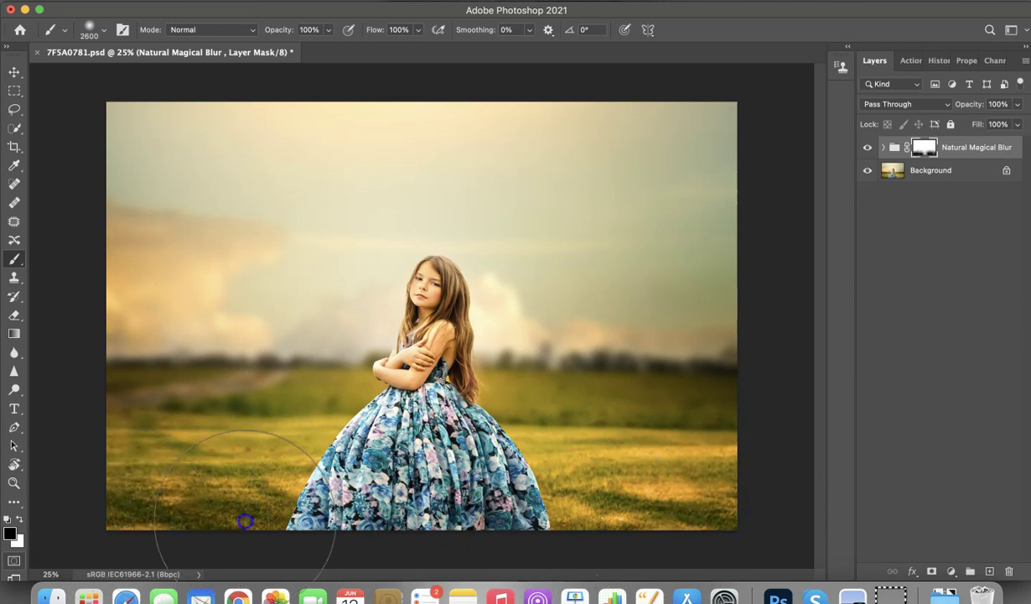
left_click(868, 150)
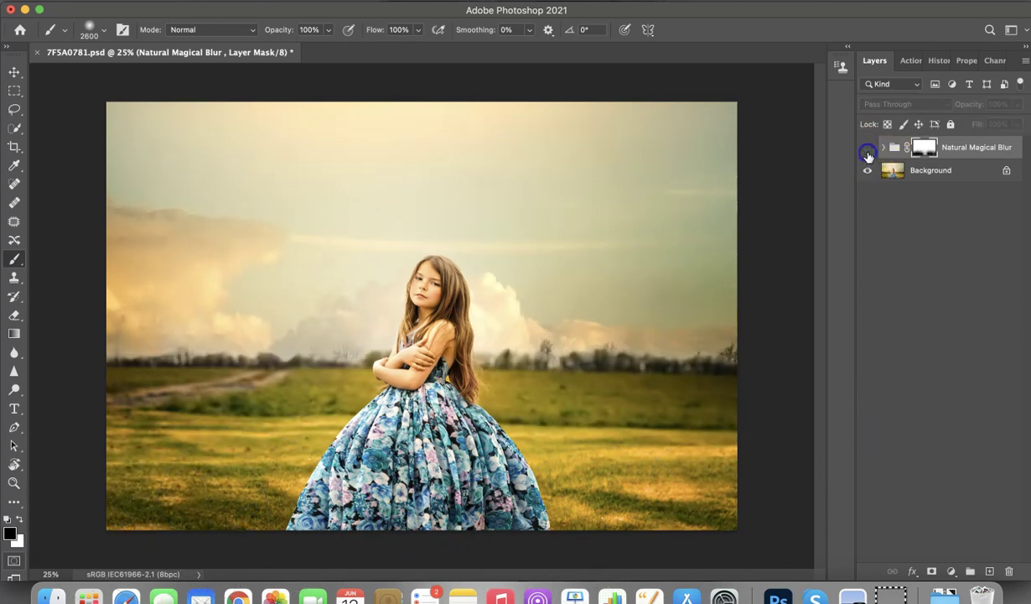
left_click(868, 149)
left_click(867, 149)
left_click(867, 149)
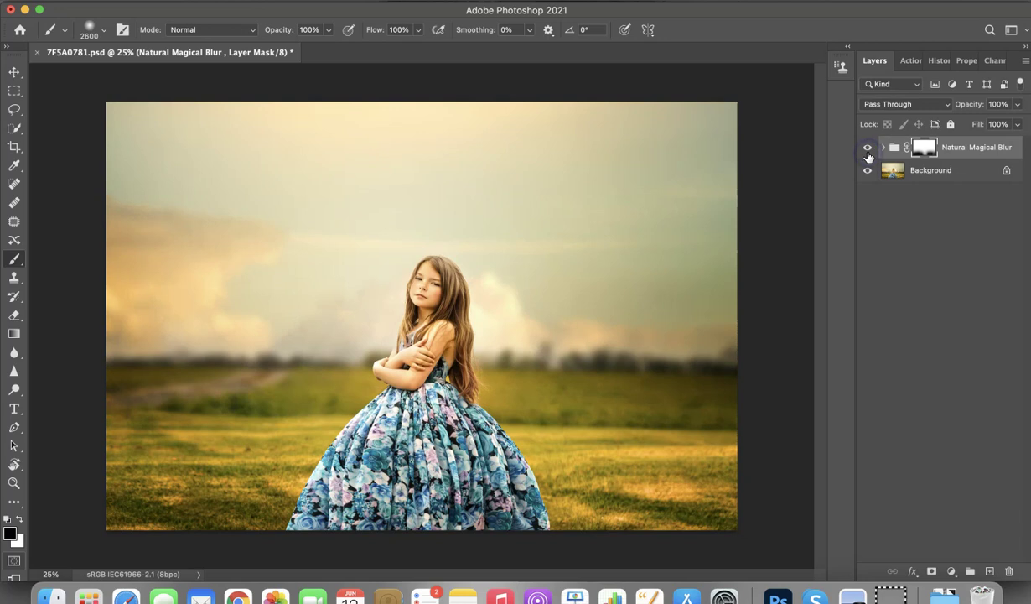
Paint white to restore the blur in the left and right foreground grass
key("x")
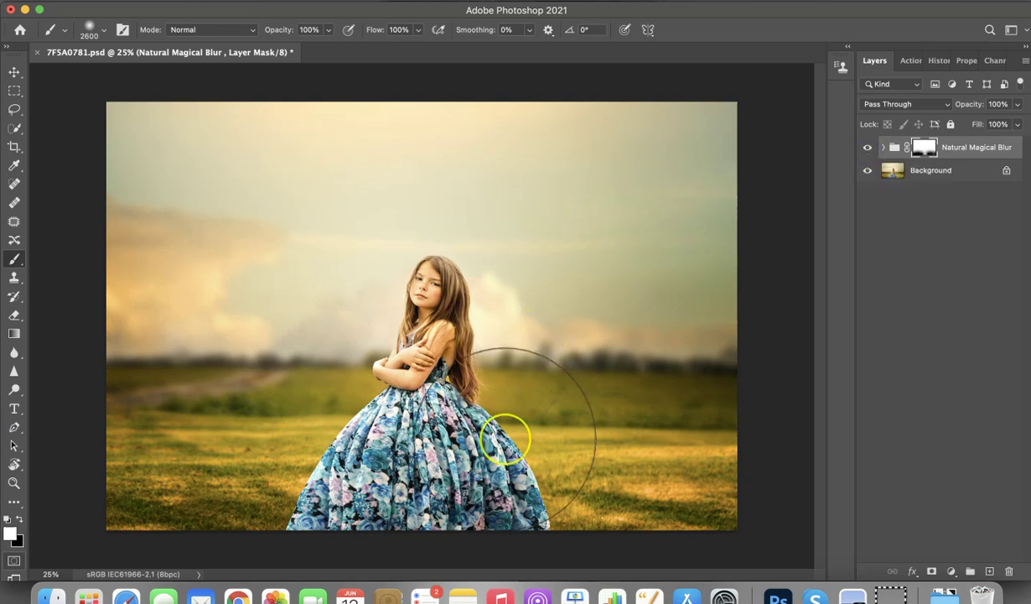
mouse_move(511, 435)
left_mouse_down()
mouse_move(627, 461)
mouse_move(577, 421)
left_mouse_up()
mouse_move(276, 457)
left_mouse_down()
mouse_move(195, 470)
mouse_move(100, 507)
left_mouse_up()
left_click(769, 412)
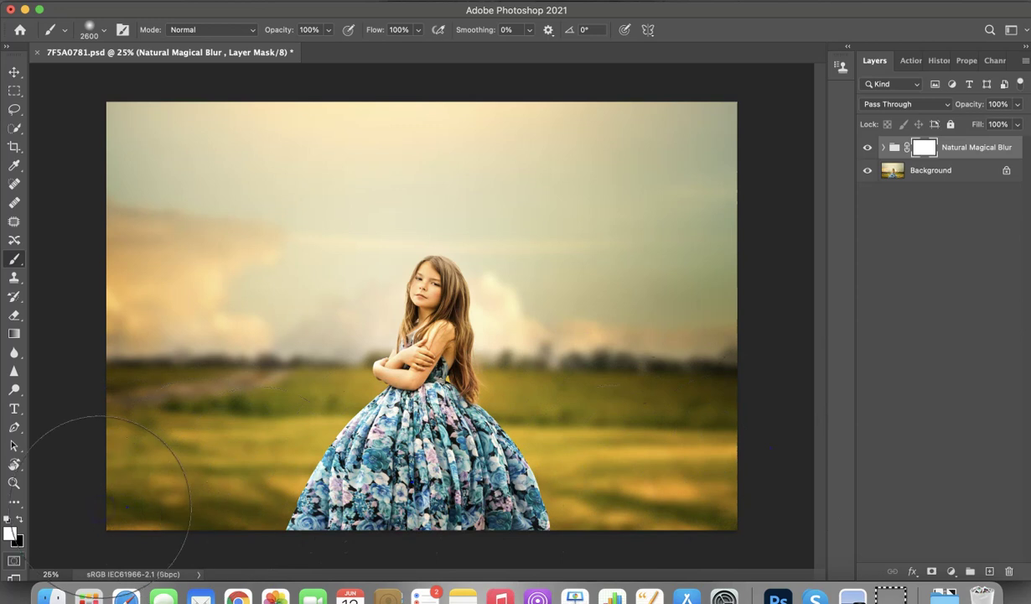
left_click(340, 385)
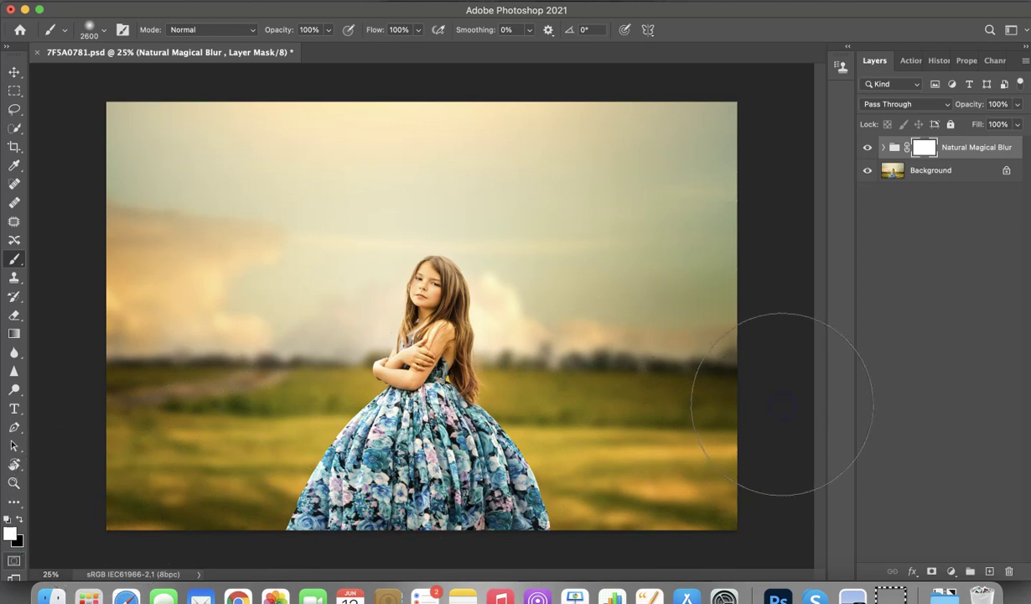
Re-sharpen the bottom-left grass and dress hem, then delete the blur group entirely
key("x")
mouse_move(362, 469)
left_mouse_down()
mouse_move(217, 495)
mouse_move(107, 526)
mouse_move(379, 518)
mouse_move(637, 535)
mouse_move(720, 510)
left_mouse_up()
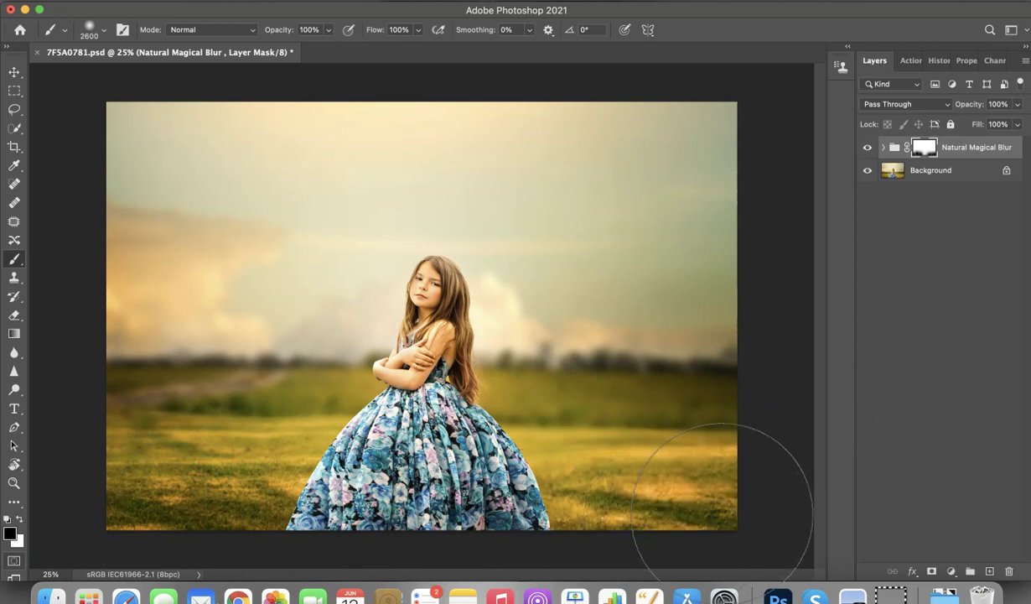
key("super+shift+e")
Run the Mega Magical Blur action from the Actions list to heavily blur the background
left_click(904, 61)
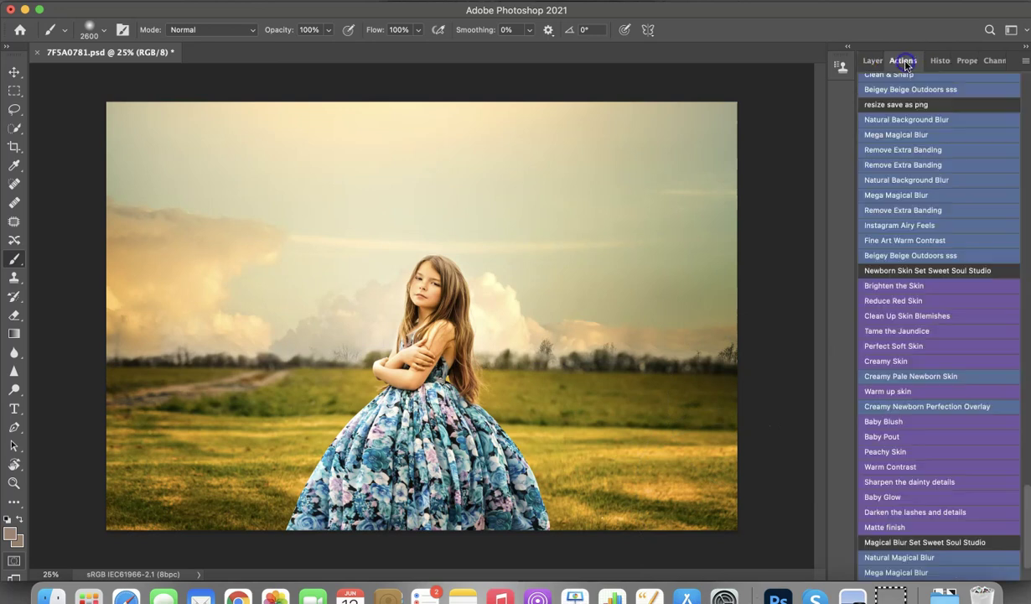
left_click(936, 571)
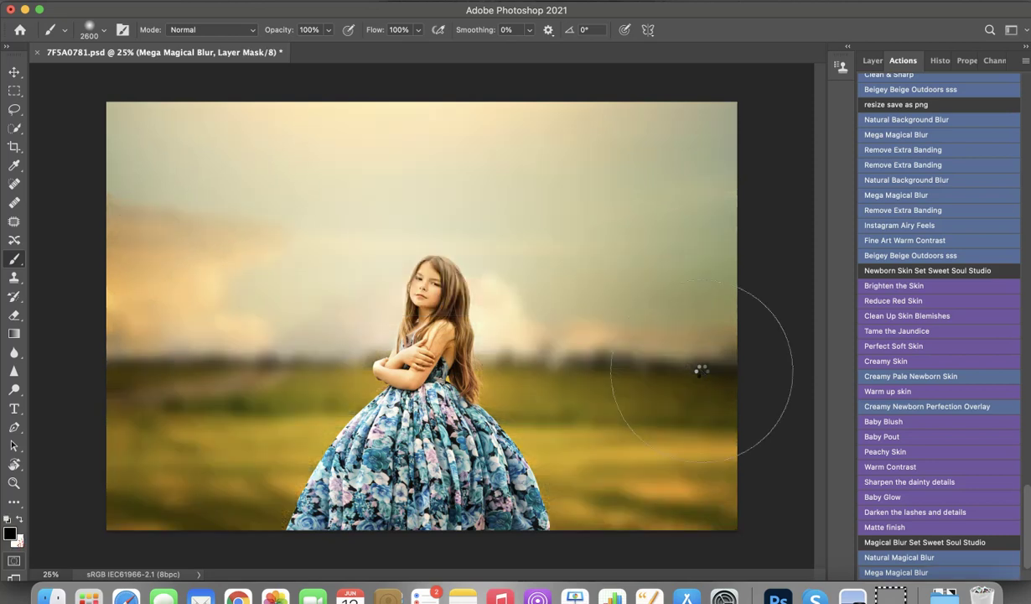
Show the layers and toggle the Mega Magical Blur group to compare before and after
left_click(873, 61)
left_click(867, 148)
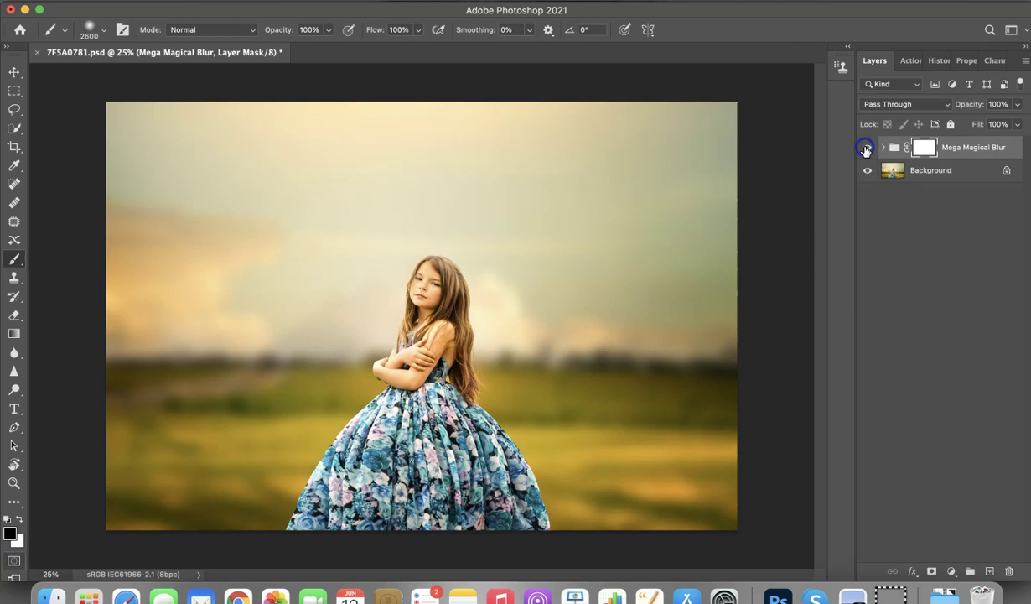
left_click(867, 149)
left_click(866, 148)
Zoom in, shrink the brush, and paint black on the mask along the girl's arm and hair edge
scroll(366, 402, "up", 3)
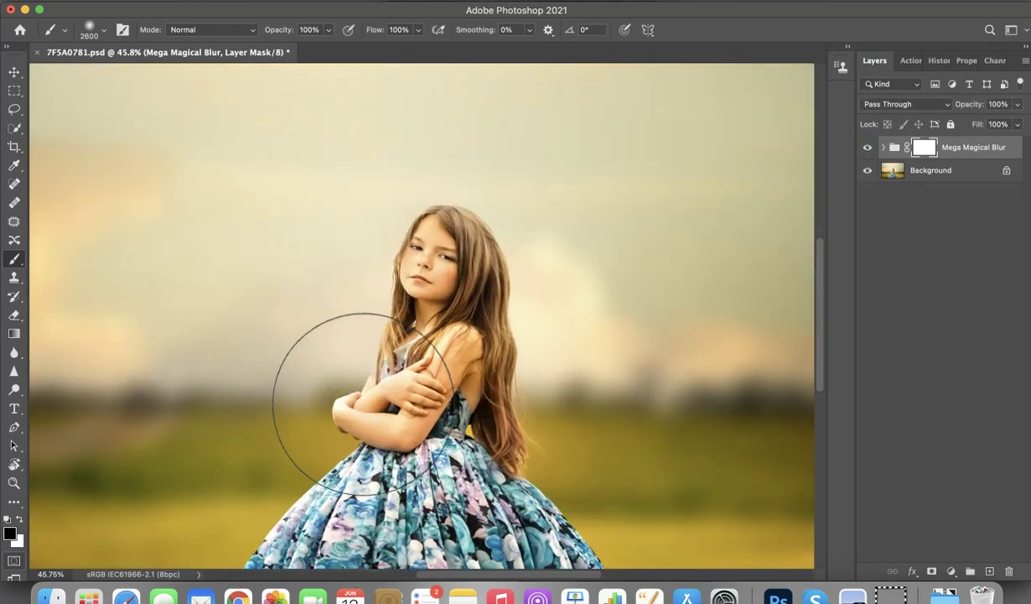
mouse_move(381, 377)
left_mouse_down()
mouse_move(394, 377)
mouse_move(241, 381)
left_mouse_up()
scroll(382, 379, "up", 6)
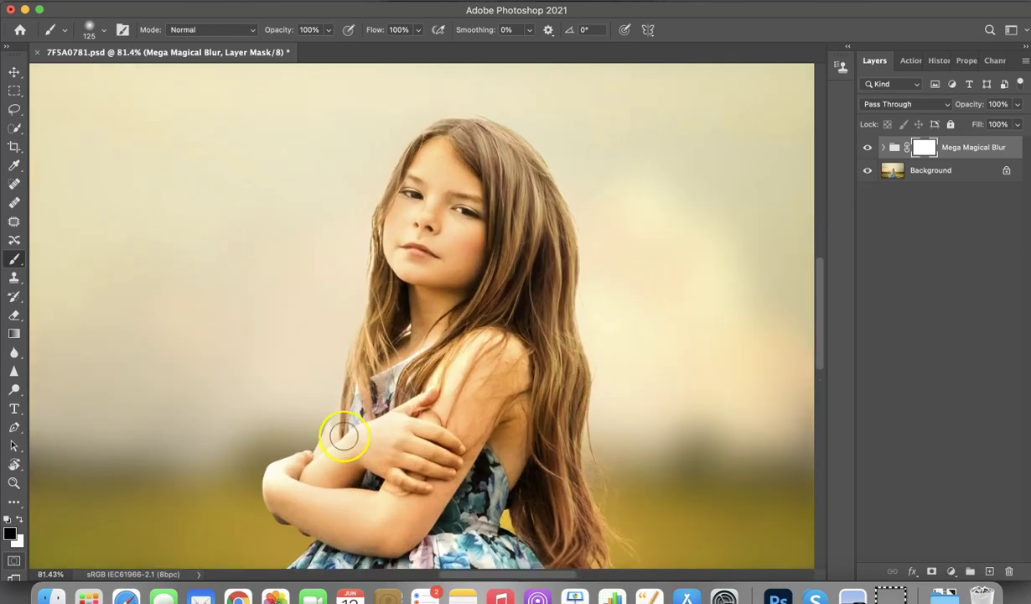
key("bracketleft")
key("bracketleft")
key("bracketleft")
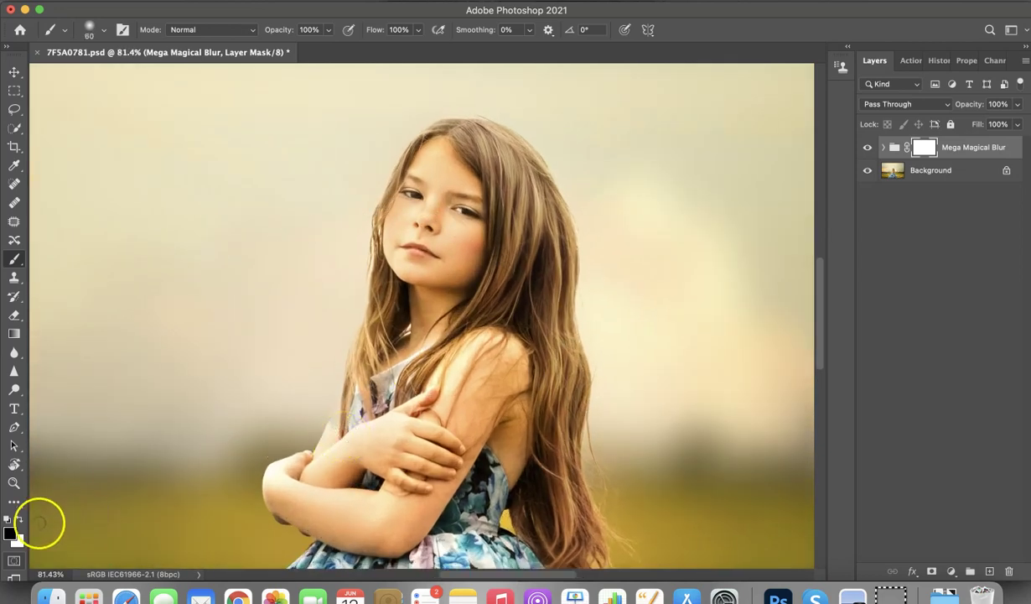
key("bracketleft")
key("bracketleft")
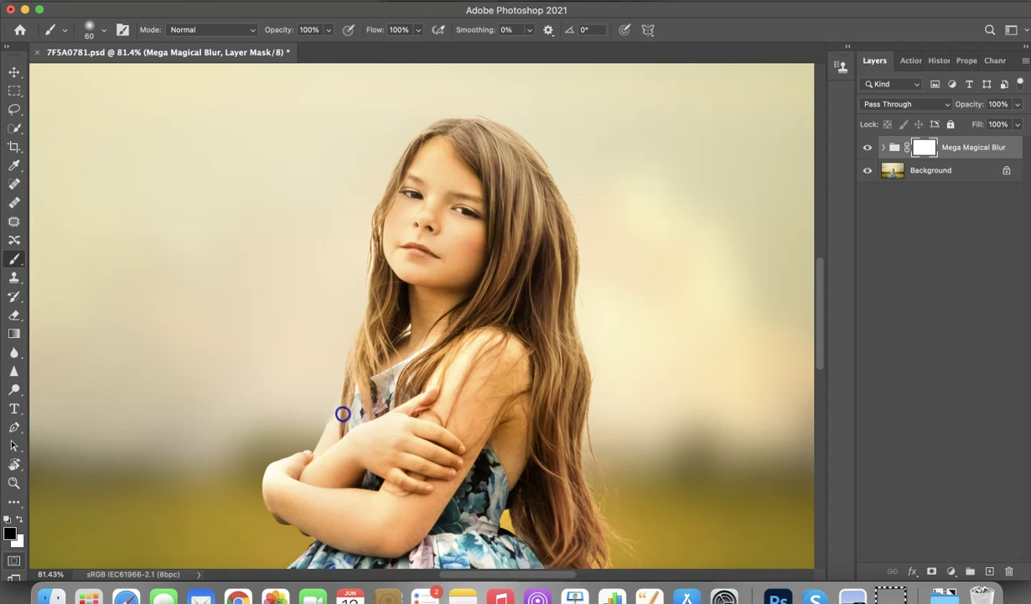
mouse_move(352, 394)
left_mouse_down()
mouse_move(327, 439)
mouse_move(362, 360)
mouse_move(327, 443)
mouse_move(355, 361)
left_mouse_up()
Refine the hair edge by the arm, alternating white and black on the mask, then zoom out
key("x")
scroll(355, 361, "up", 3)
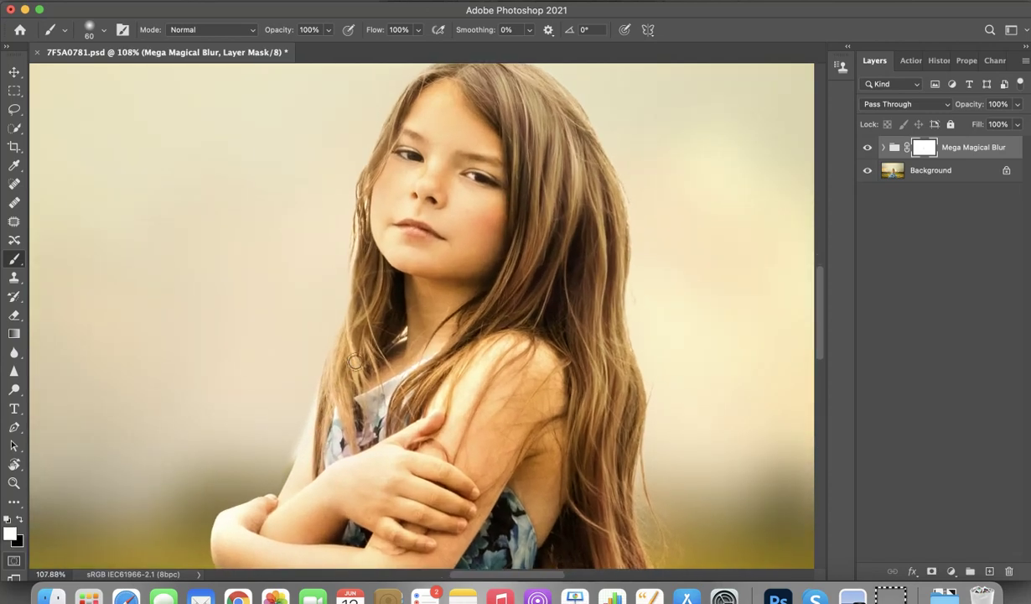
mouse_move(302, 397)
left_mouse_down()
mouse_move(301, 427)
mouse_move(279, 458)
left_mouse_up()
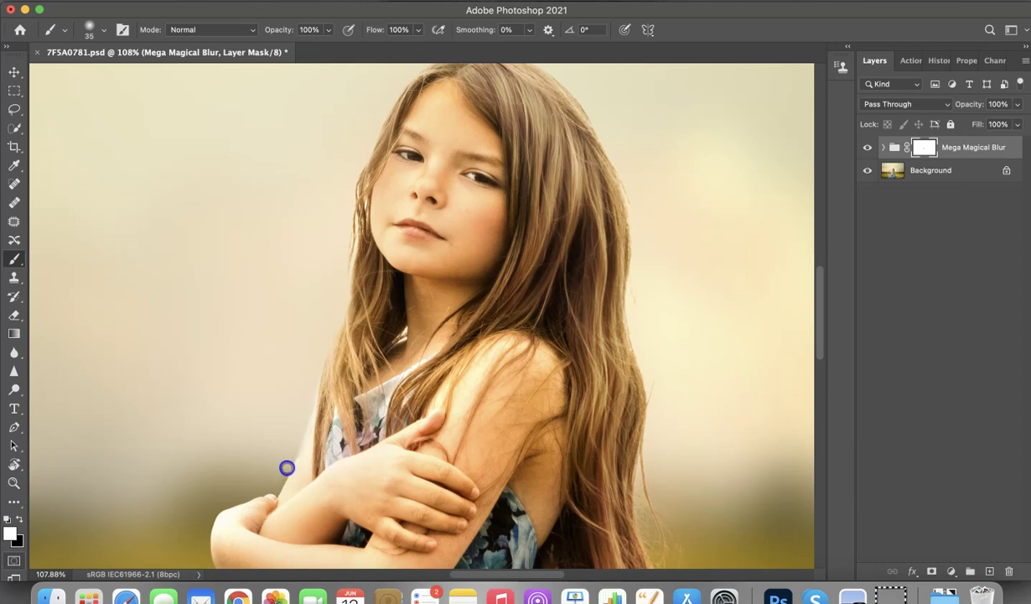
left_click(306, 412)
key("x")
left_click(310, 439)
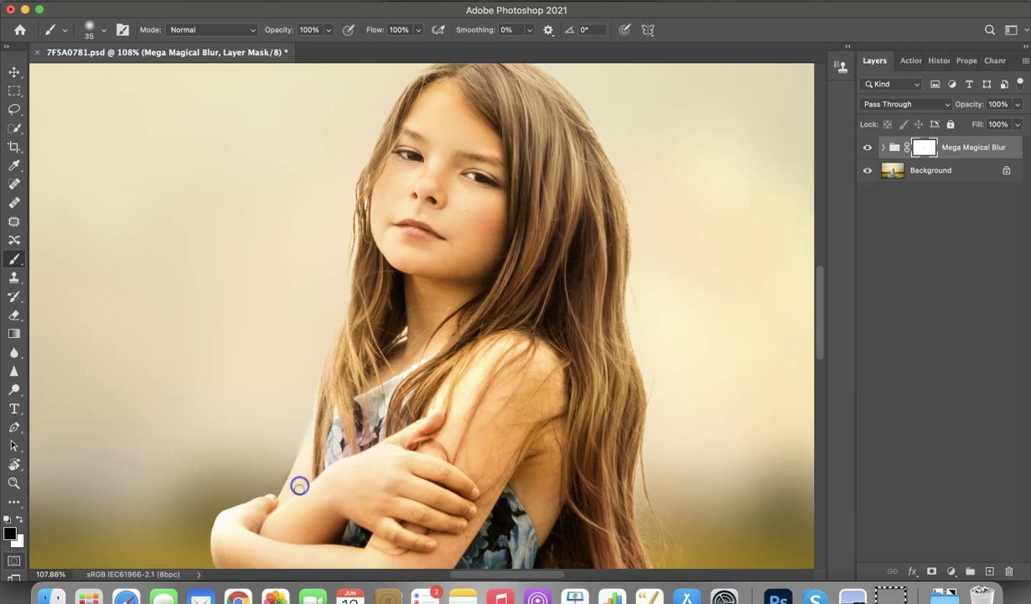
scroll(298, 488, "down", 1)
scroll(298, 488, "down", 6)
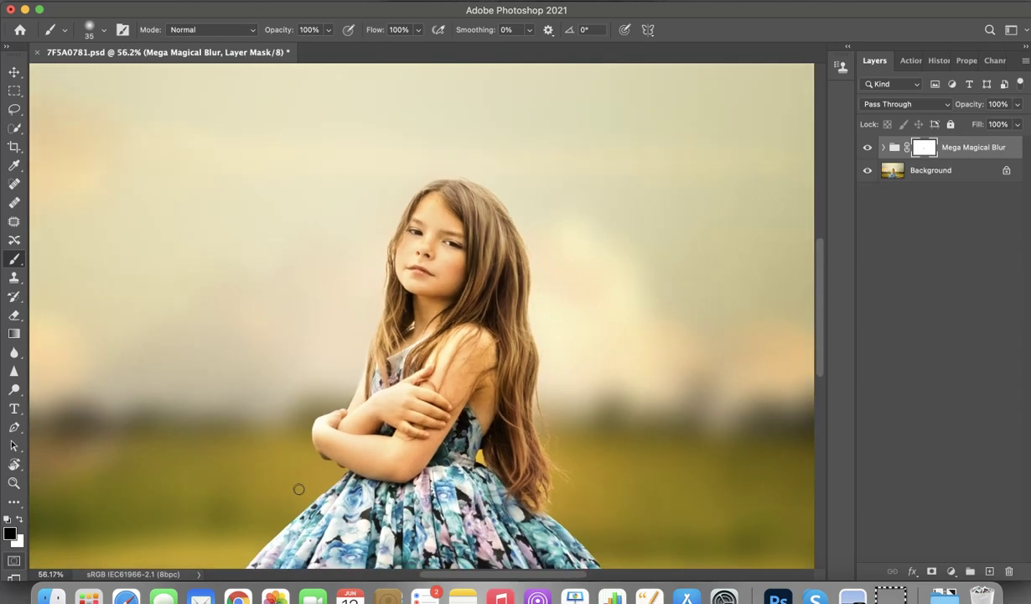
Paint black with a larger brush along the bottom to restore the sharp foreground grass
scroll(298, 489, "down", 4)
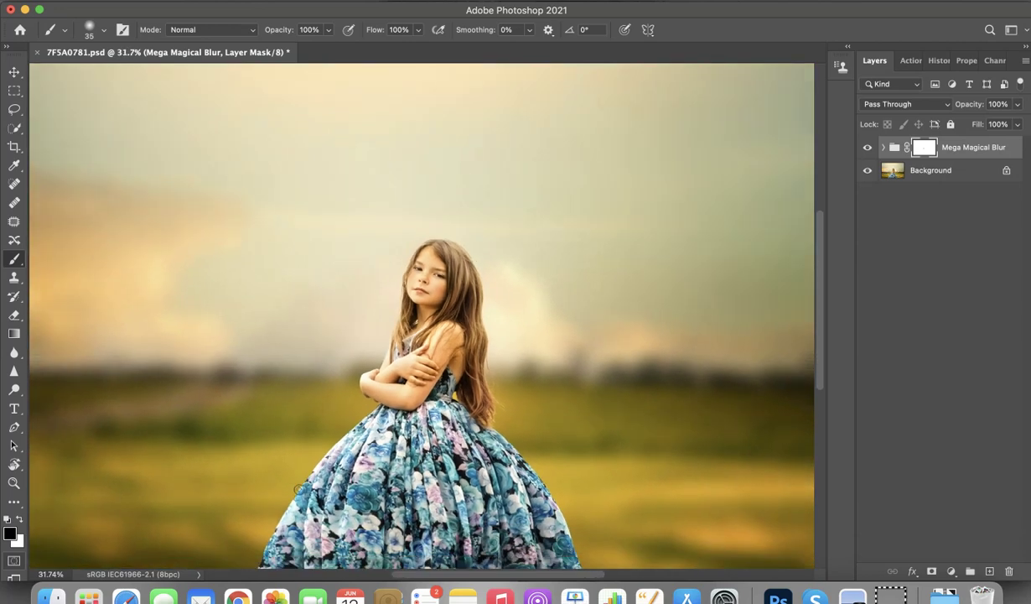
scroll(299, 488, "down", 1)
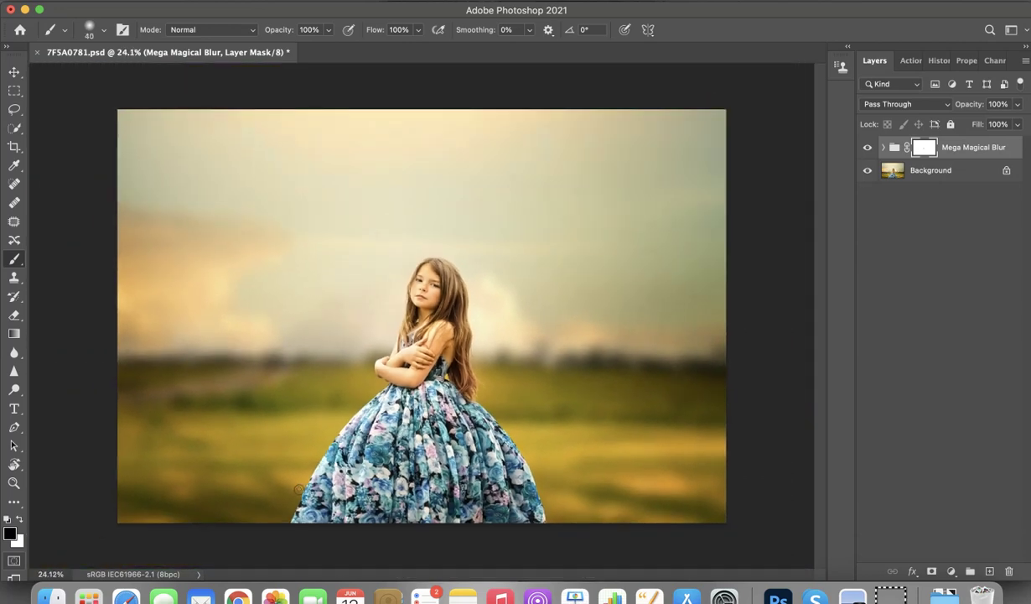
key("bracketright")
key("bracketright")
key("bracketright")
key("bracketright")
key("bracketright")
key("bracketright")
key("bracketright")
key("bracketright")
key("bracketright")
key("bracketright")
key("bracketright")
key("bracketright")
key("bracketright")
key("bracketright")
key("bracketright")
key("bracketright")
key("bracketright")
key("bracketright")
key("bracketright")
mouse_move(252, 503)
left_mouse_down()
mouse_move(161, 484)
mouse_move(663, 488)
mouse_move(587, 490)
left_mouse_up()
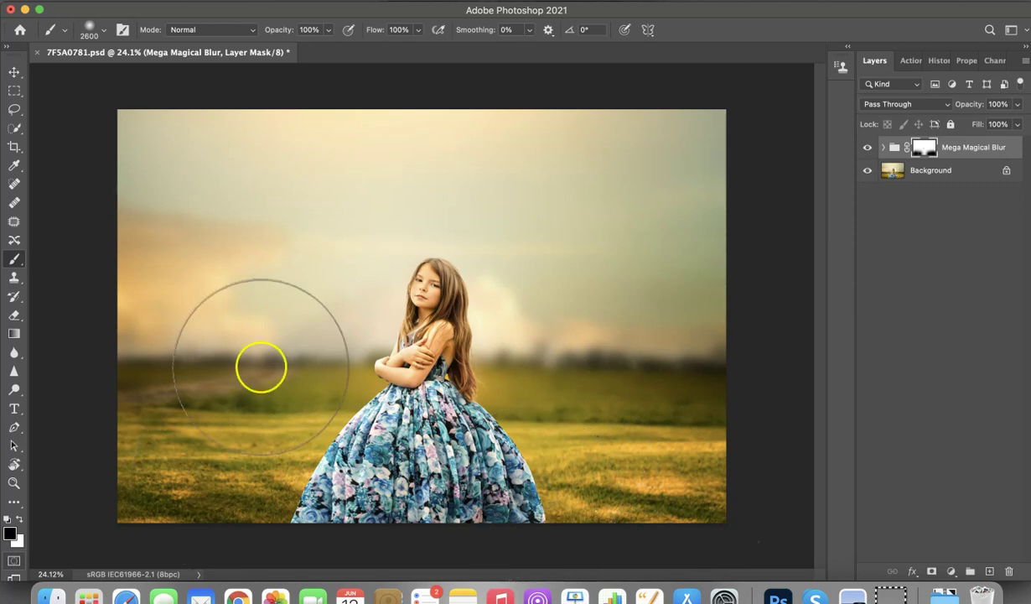
Paint white with a 1700 brush to bring the blur back over the left field
key("x")
key("bracketleft")
key("bracketleft")
key("bracketleft")
key("bracketleft")
key("bracketleft")
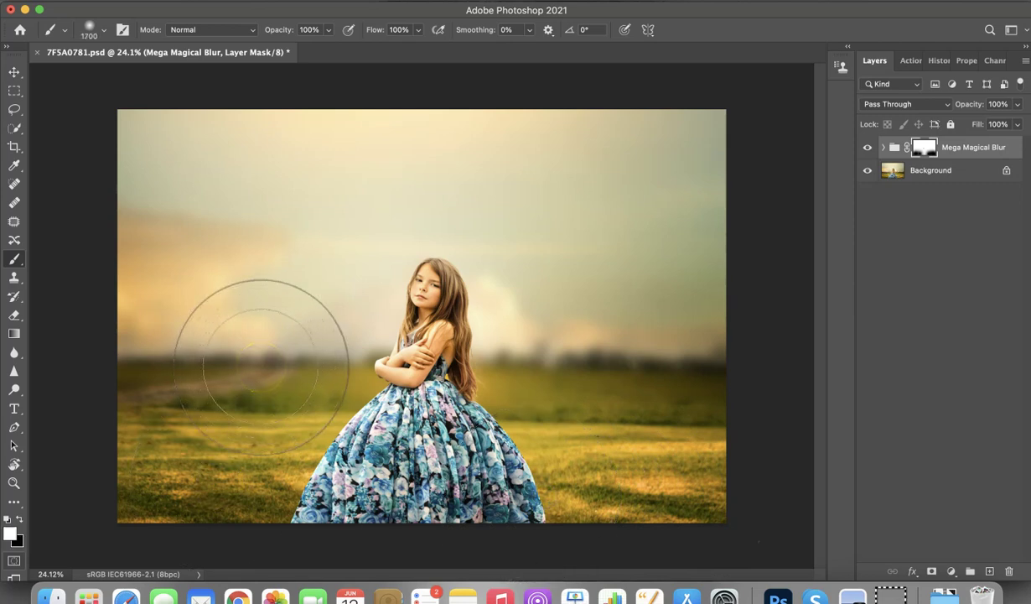
key("bracketleft")
key("bracketleft")
key("bracketleft")
key("bracketleft")
mouse_move(299, 356)
left_mouse_down()
mouse_move(150, 356)
mouse_move(353, 351)
mouse_move(489, 367)
mouse_move(451, 392)
mouse_move(510, 372)
mouse_move(719, 377)
mouse_move(527, 374)
mouse_move(497, 425)
mouse_move(756, 433)
mouse_move(540, 429)
mouse_move(579, 388)
mouse_move(1014, 596)
left_mouse_up()
scroll(527, 376, "up", 5)
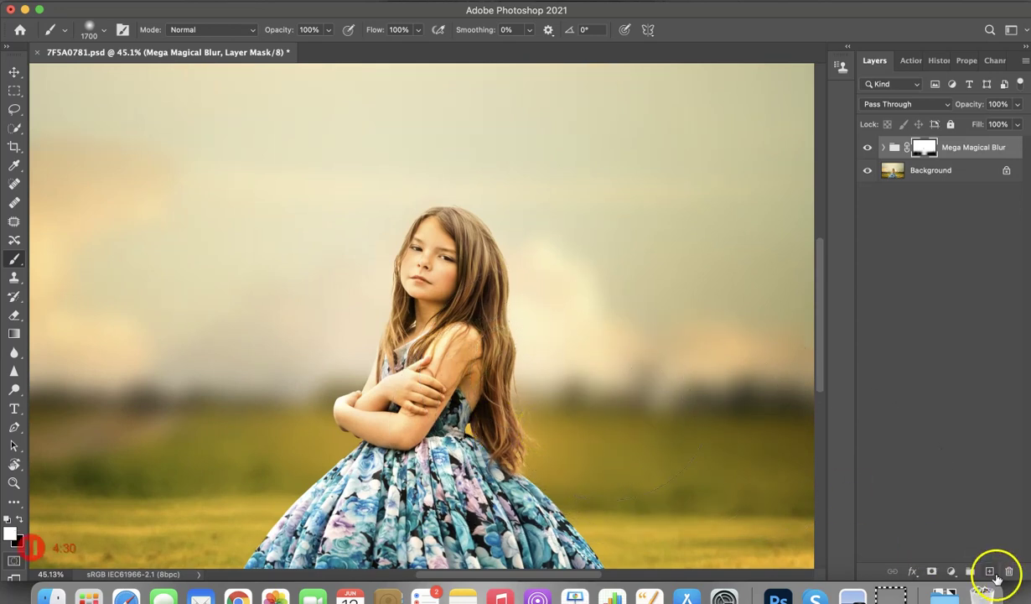
Add Layer 2 as a merged stamp and clone blurred field over the dress and hair edge with a 500 brush
left_click(991, 571)
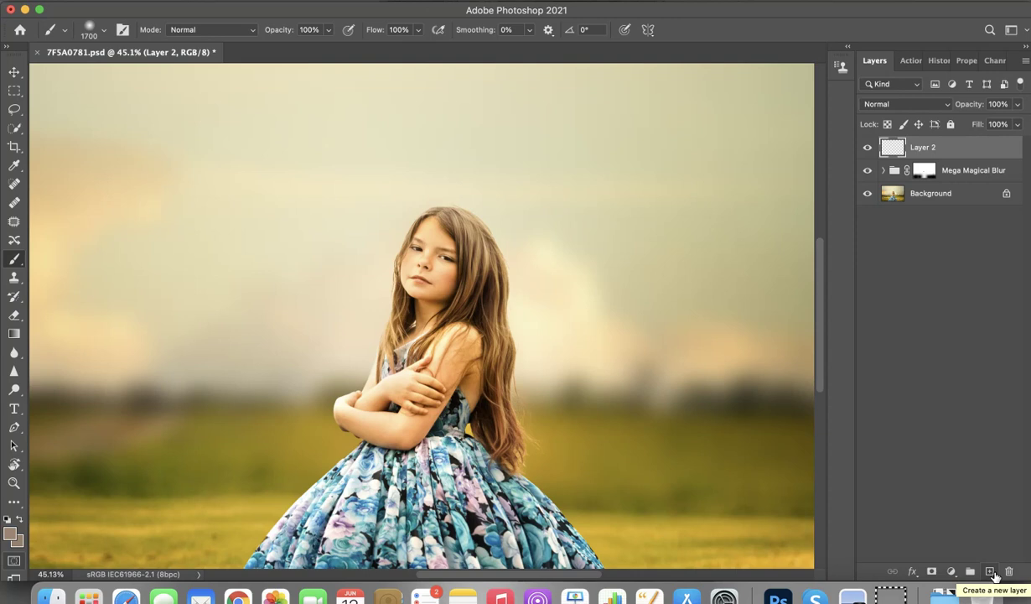
key("super+alt+shift+e")
key("s")
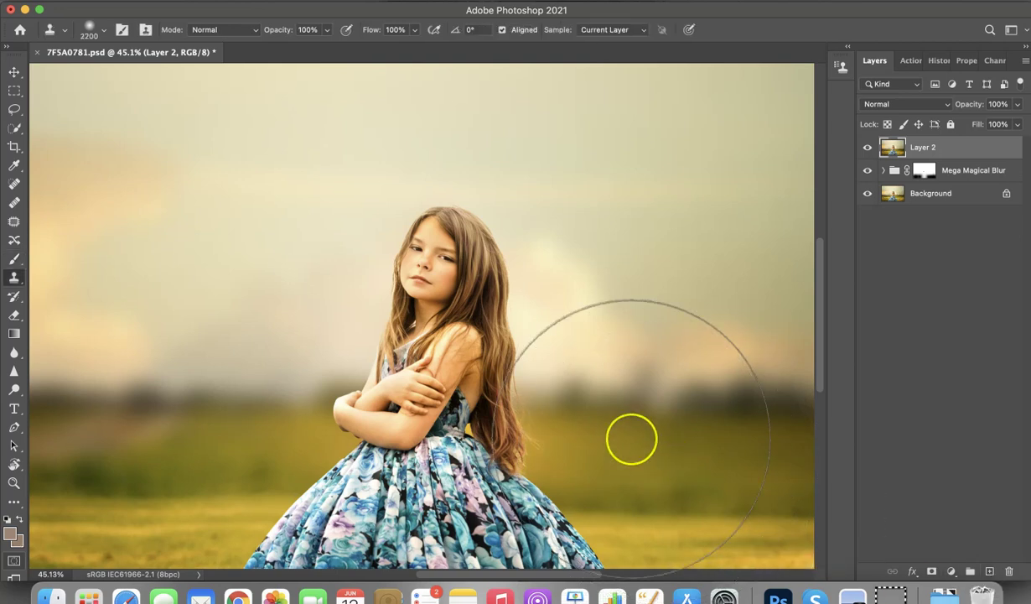
key("bracketleft")
key("bracketleft")
key("bracketleft")
key("bracketleft")
key("bracketleft")
key("bracketleft")
key("bracketleft")
key("bracketleft")
key("bracketleft")
key("bracketleft")
key("bracketleft")
key("bracketleft")
key("bracketleft")
key("bracketleft")
key("bracketleft")
key("bracketleft")
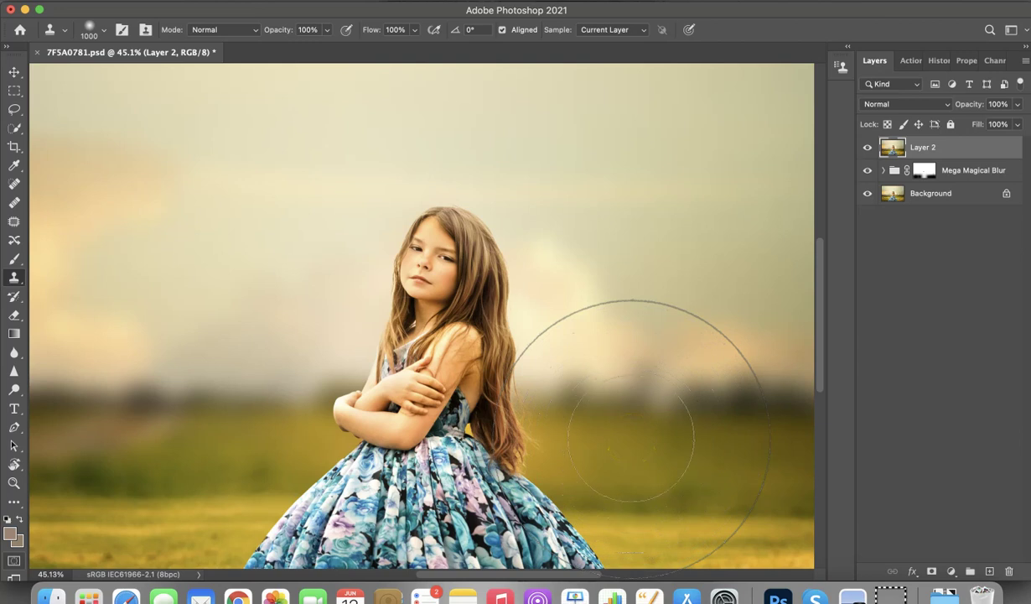
left_click(629, 438, "alt")
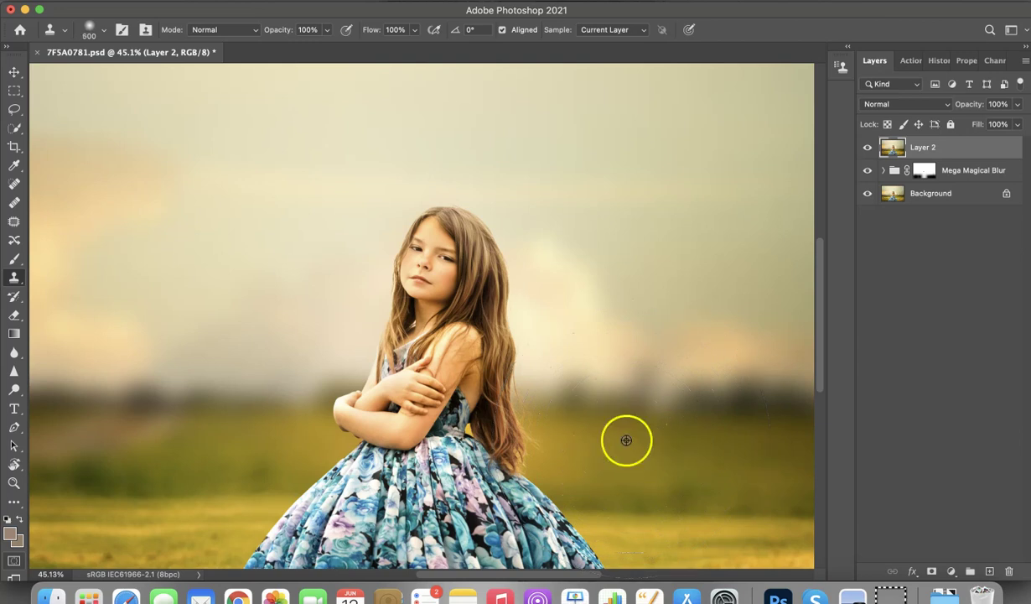
left_click(612, 441, "alt")
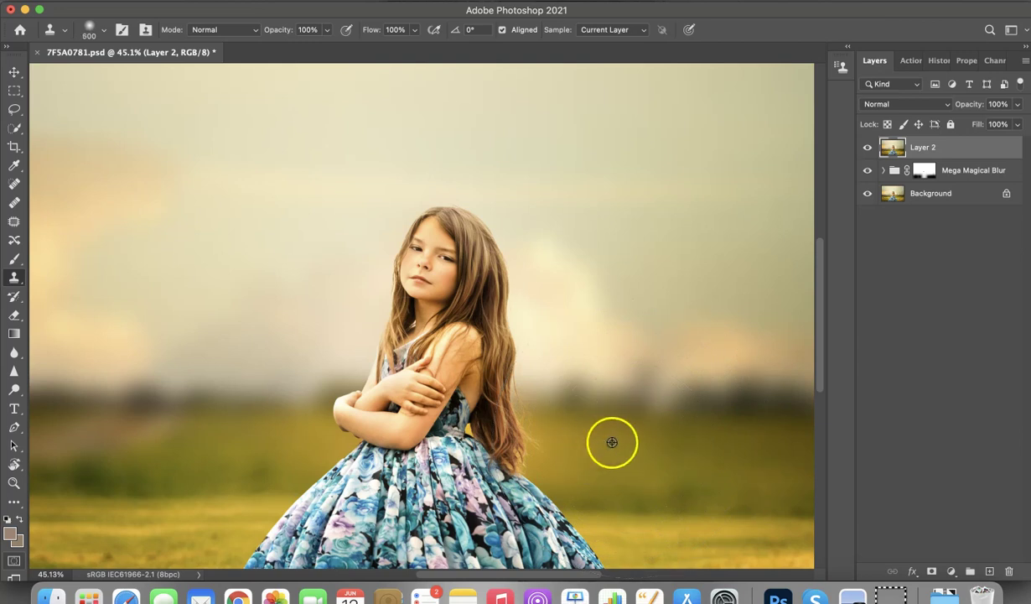
key("bracketleft")
left_click(479, 430)
left_click_drag(480, 430, 466, 415)
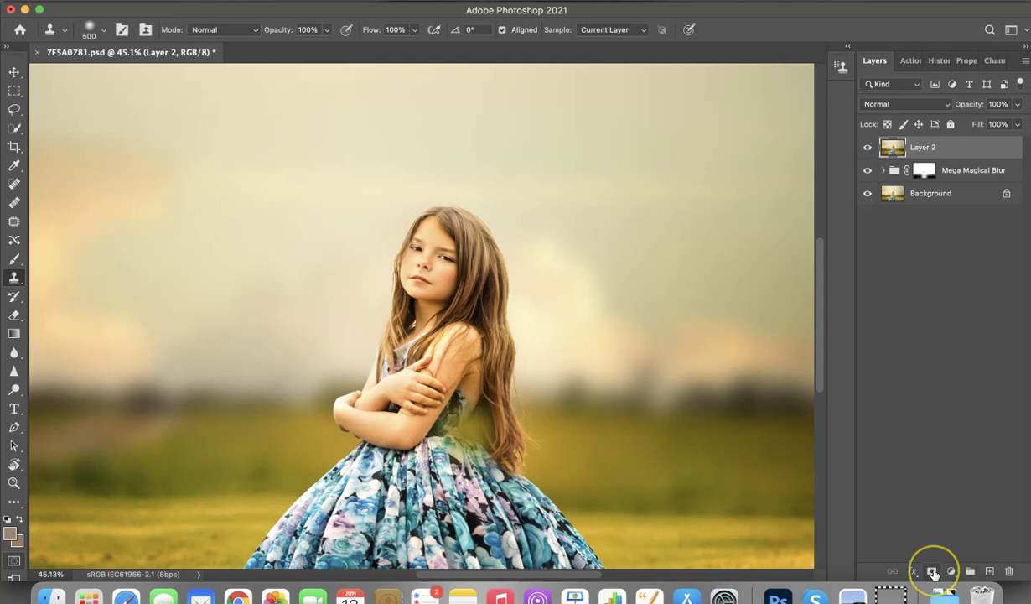
Give Layer 2 an inverted black mask and paint white with a 700 brush near the dress waist
left_click(933, 572)
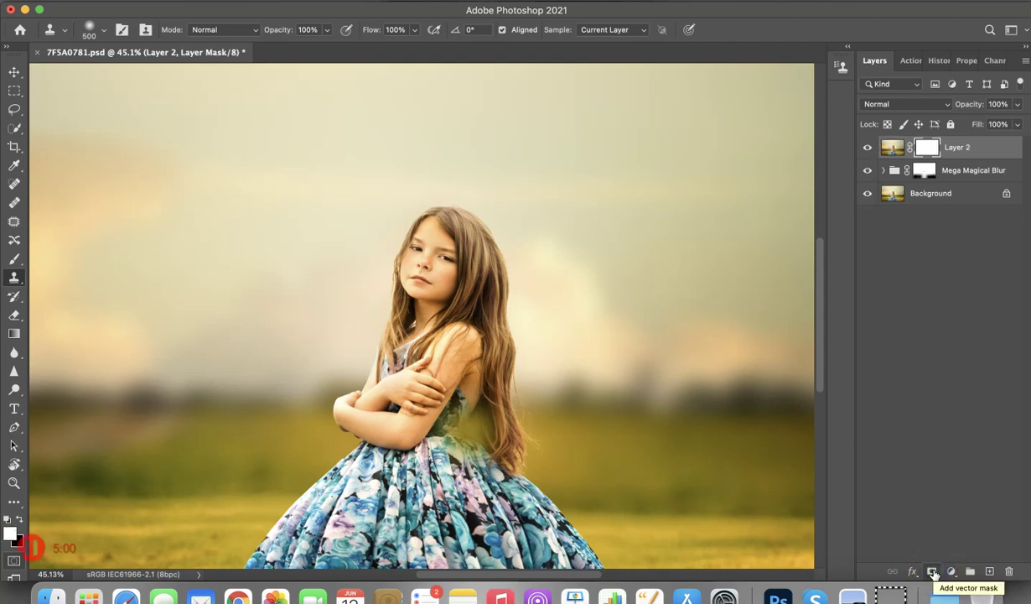
key("super+i")
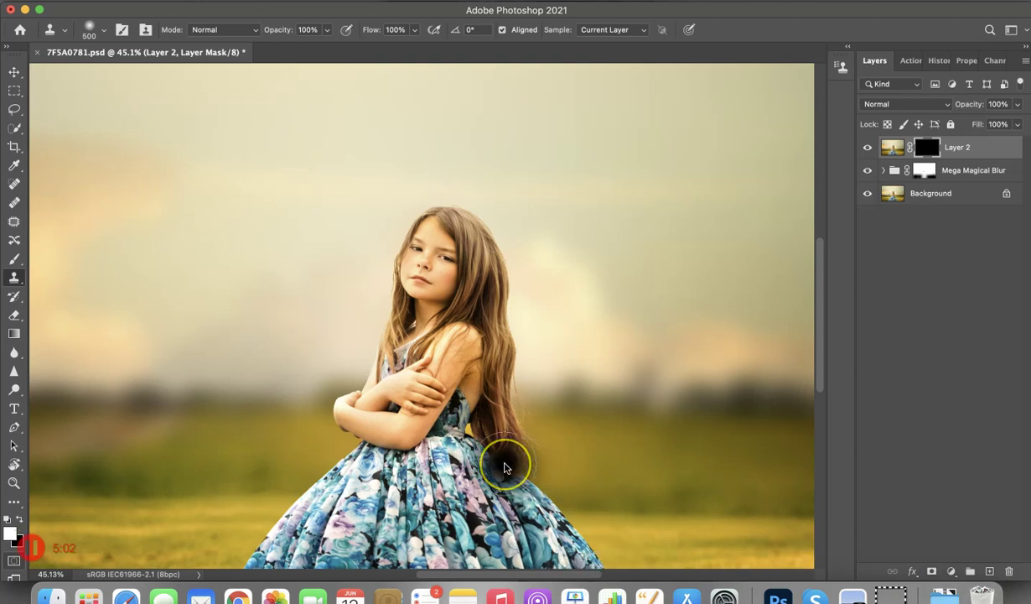
key("b")
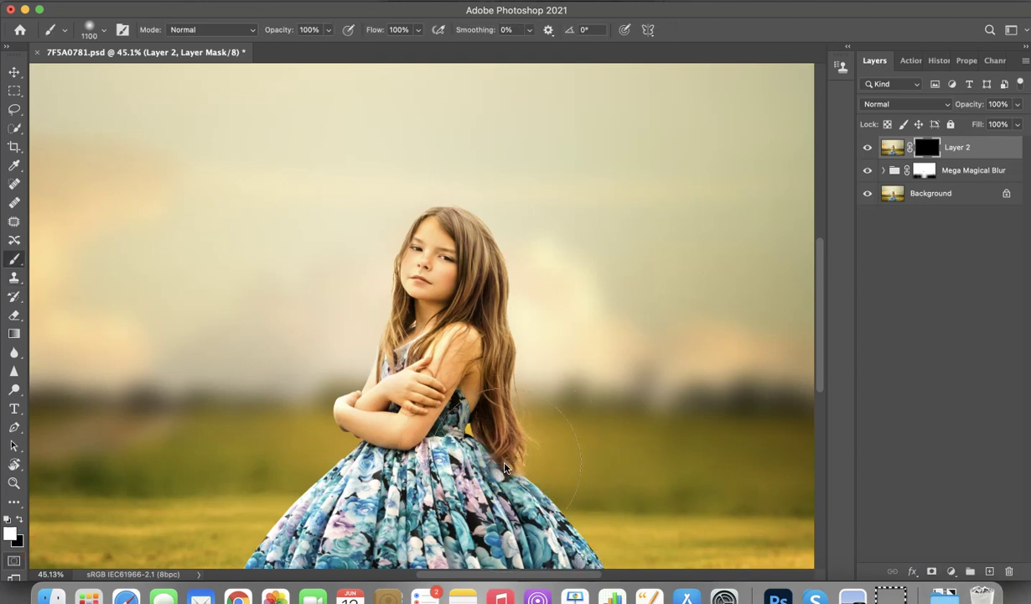
key("bracketleft")
key("bracketleft")
key("bracketleft")
key("bracketleft")
left_click_drag(484, 431, 465, 426)
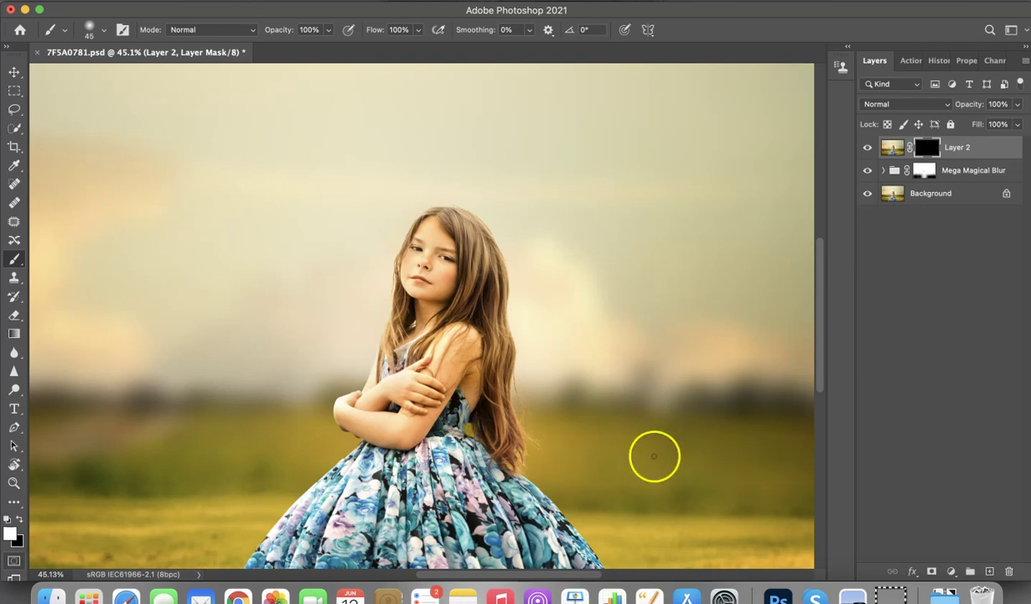
scroll(654, 456, "down", 2)
scroll(654, 456, "down", 2)
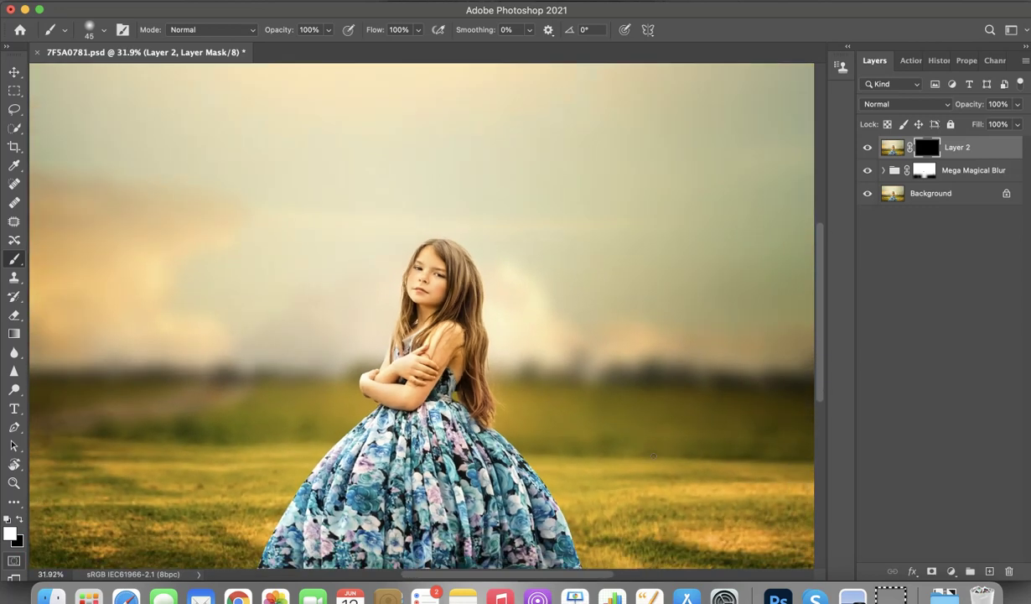
scroll(654, 456, "down", 2)
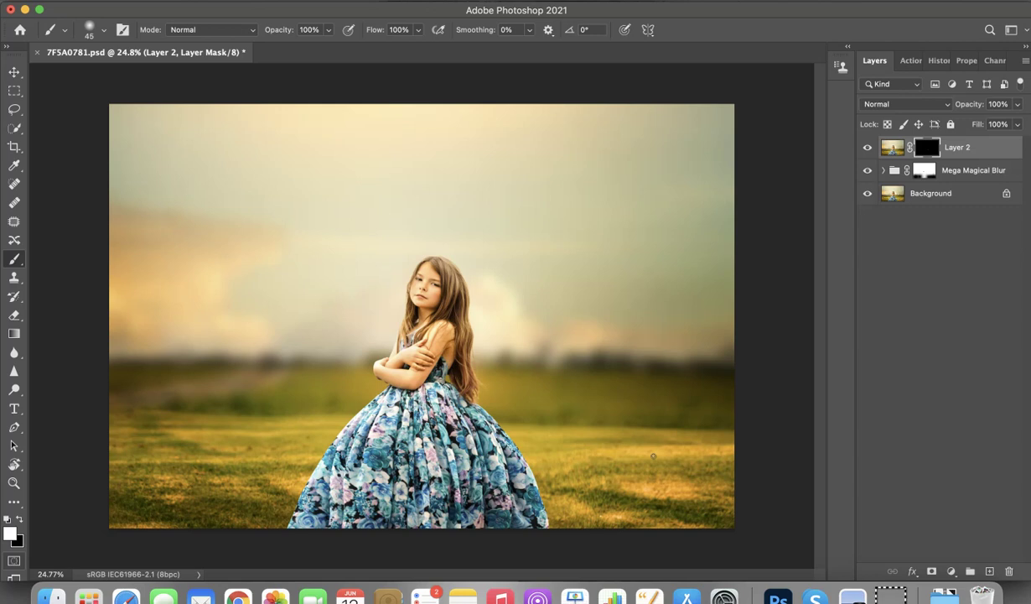
Group Layer 2 with Mega Magical Blur into Group 1, then toggle it to compare before and after
left_click(1000, 167, "shift")
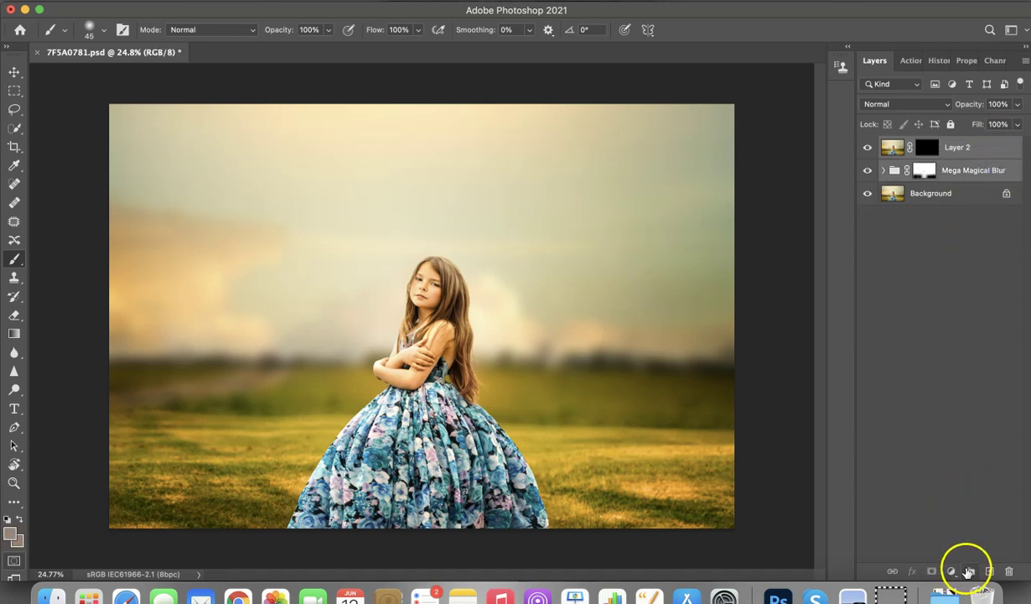
left_click(969, 571)
left_click(867, 146)
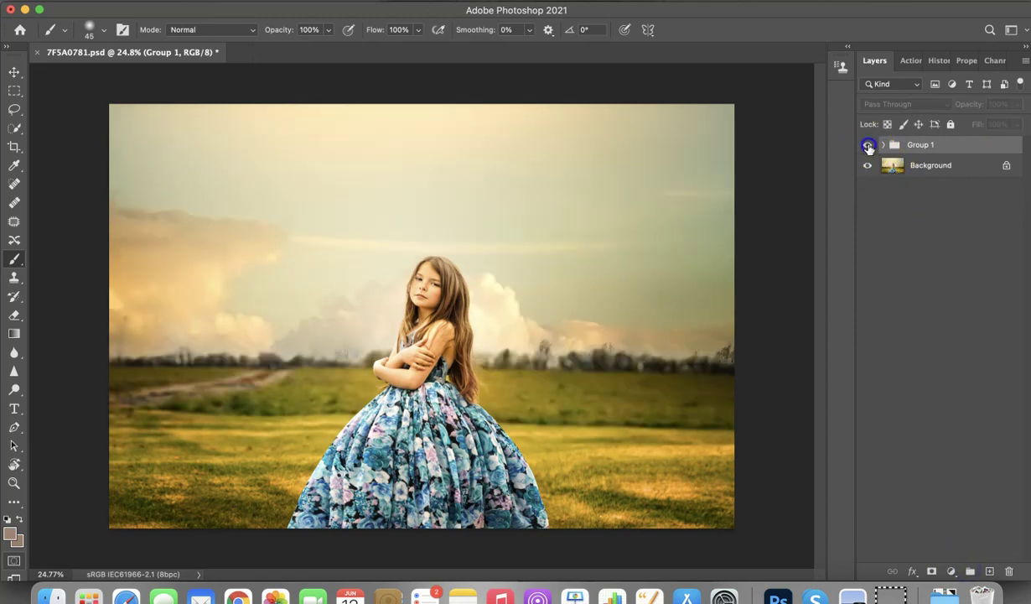
left_click(867, 146)
left_click(868, 146)
left_click(868, 145)
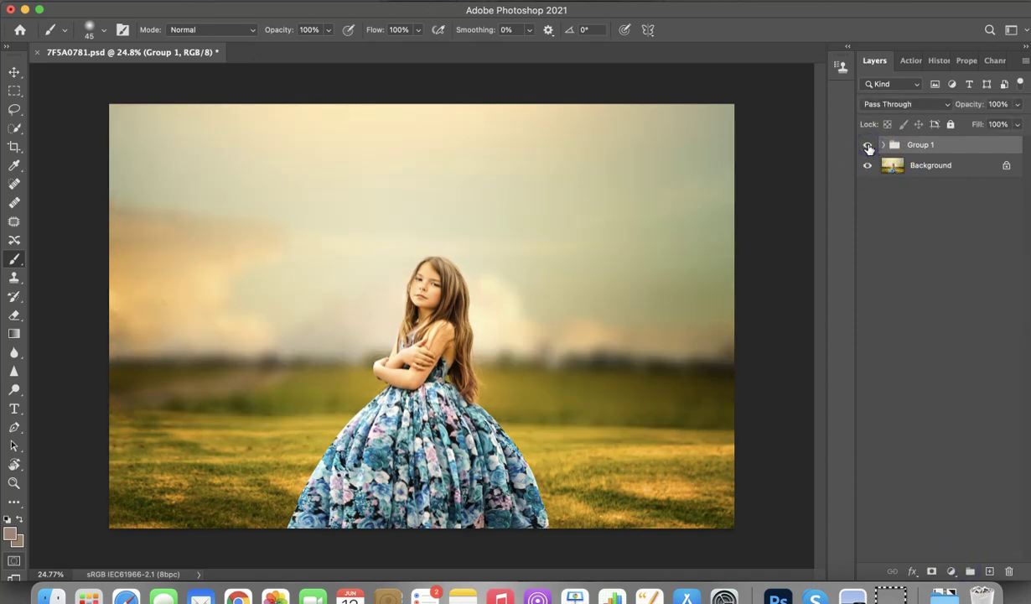